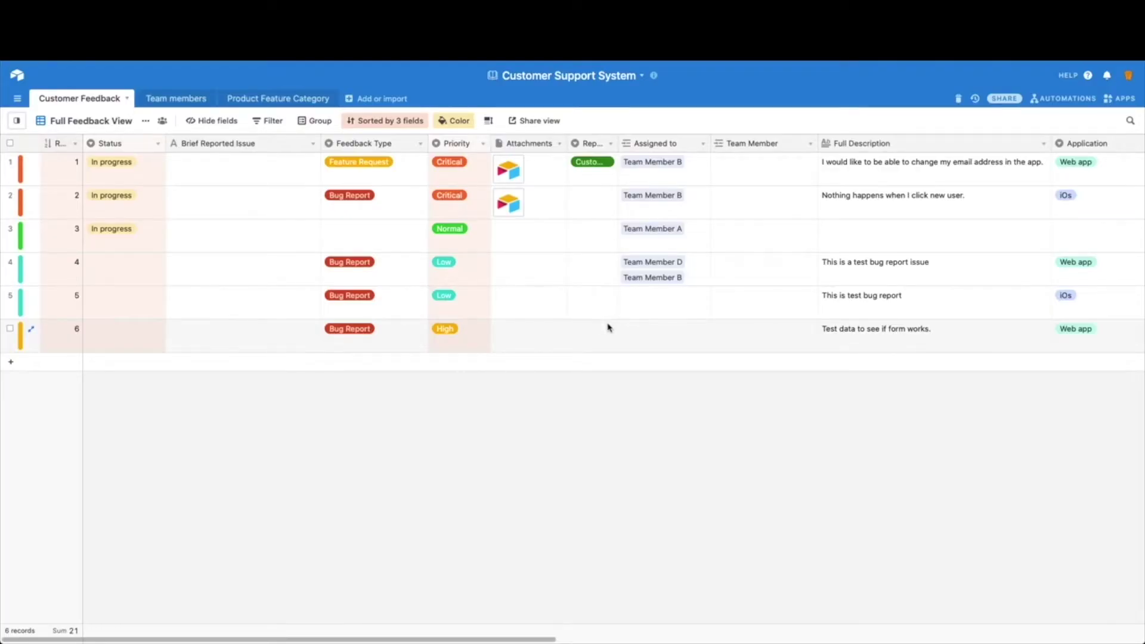
- Pin the Views sidebar open beside the Full Feedback View grid
left_click(17, 123)
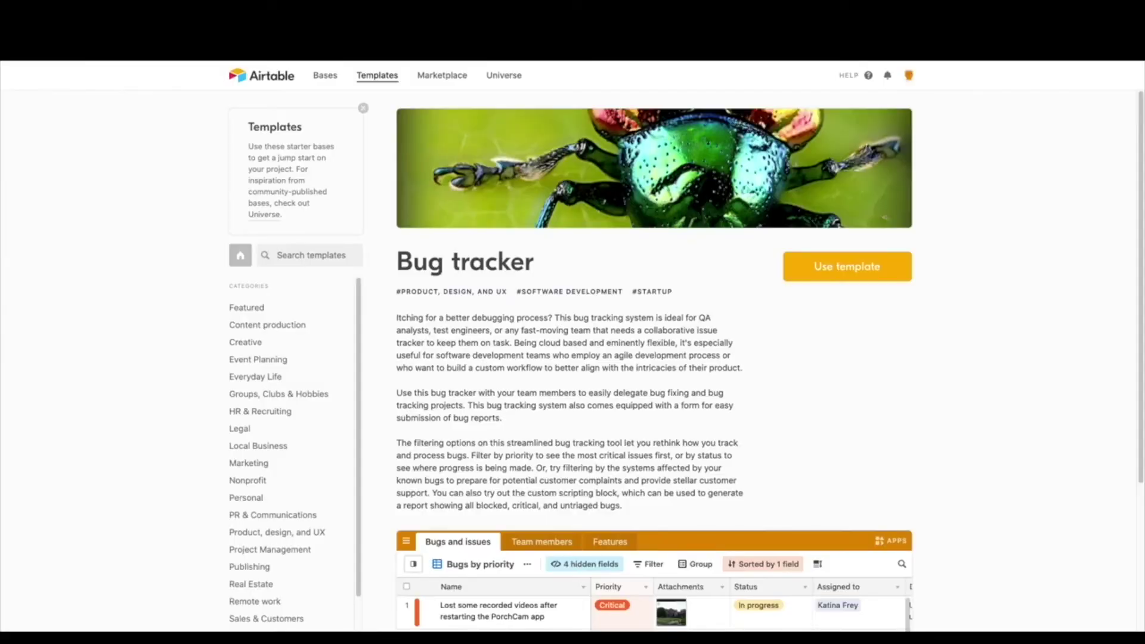
scroll(863, 550, "down", 4)
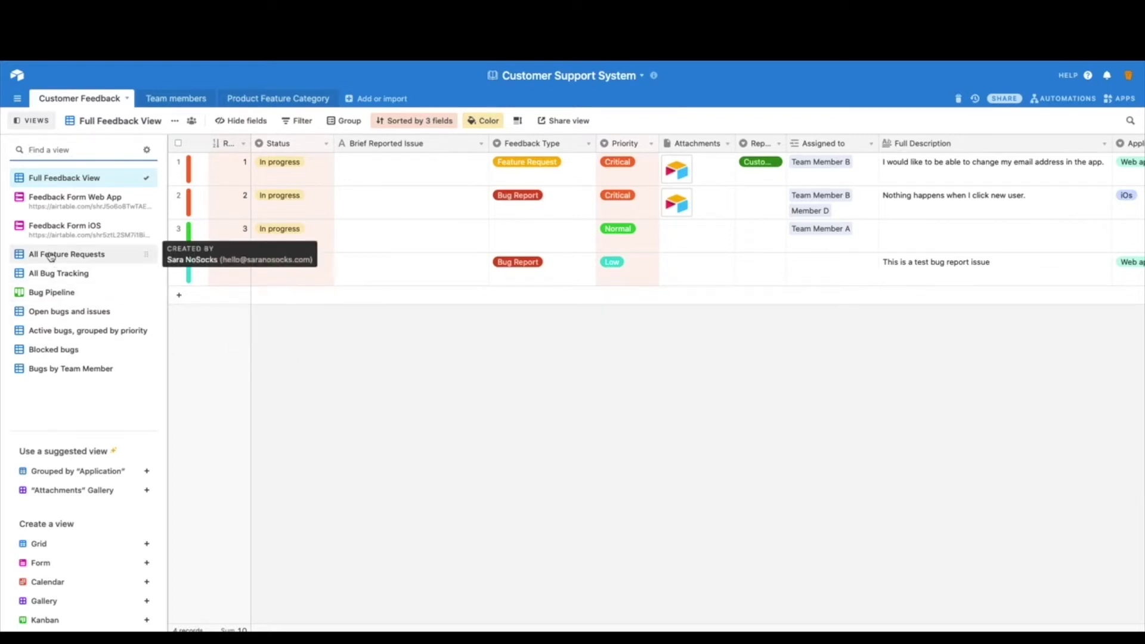
- Switch to the All Feature Requests view to see its one critical, in-progress request
left_click(51, 255)
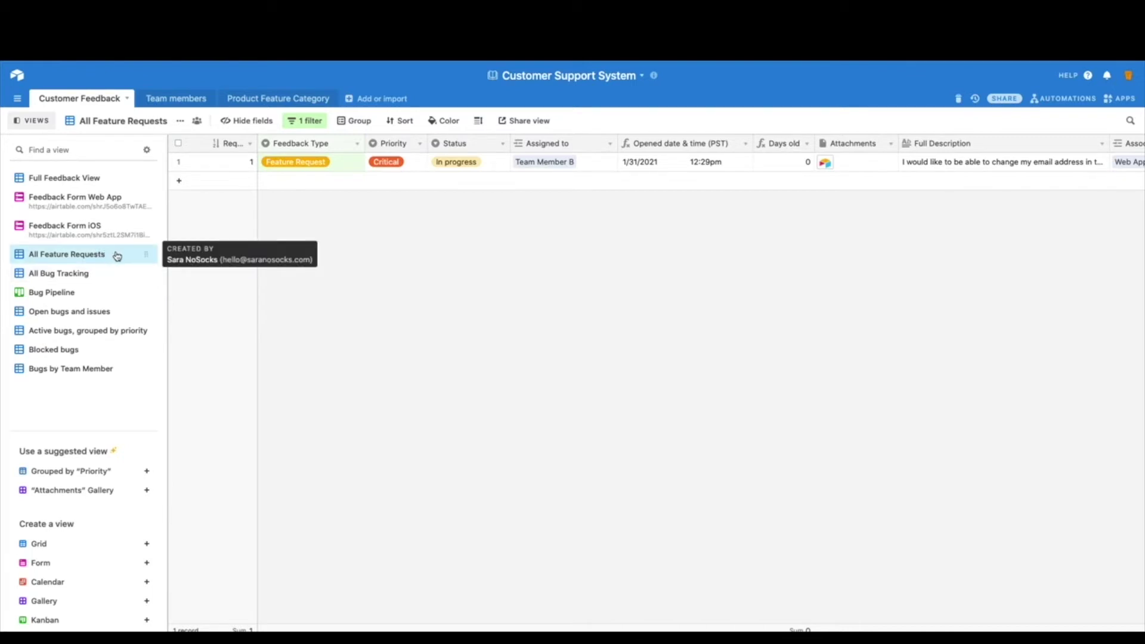
left_click(179, 120)
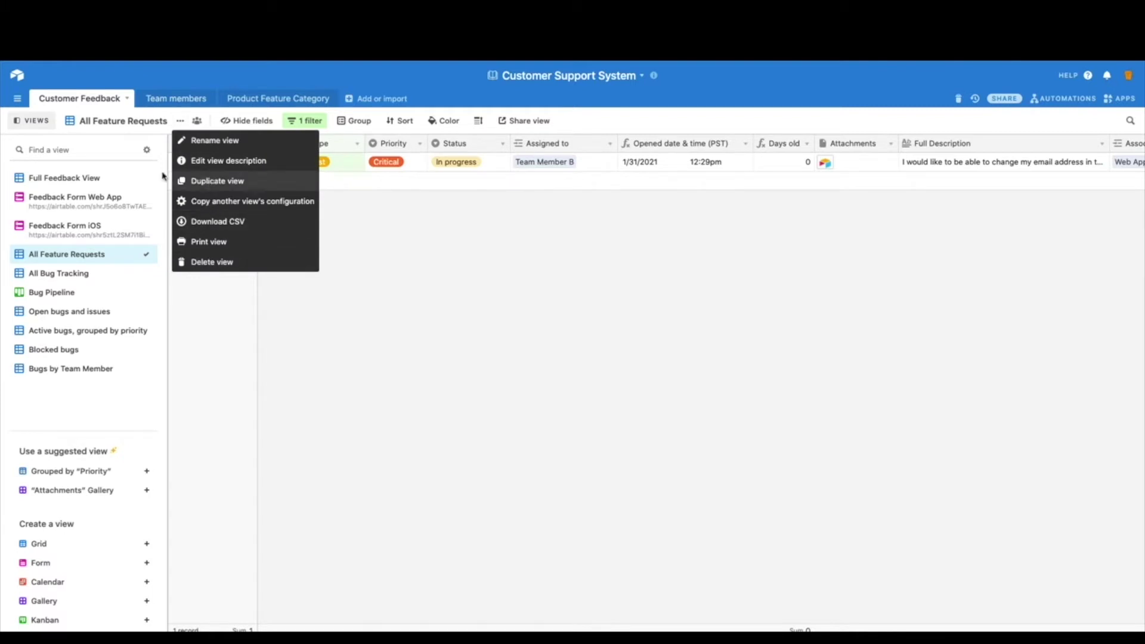
left_click(73, 256)
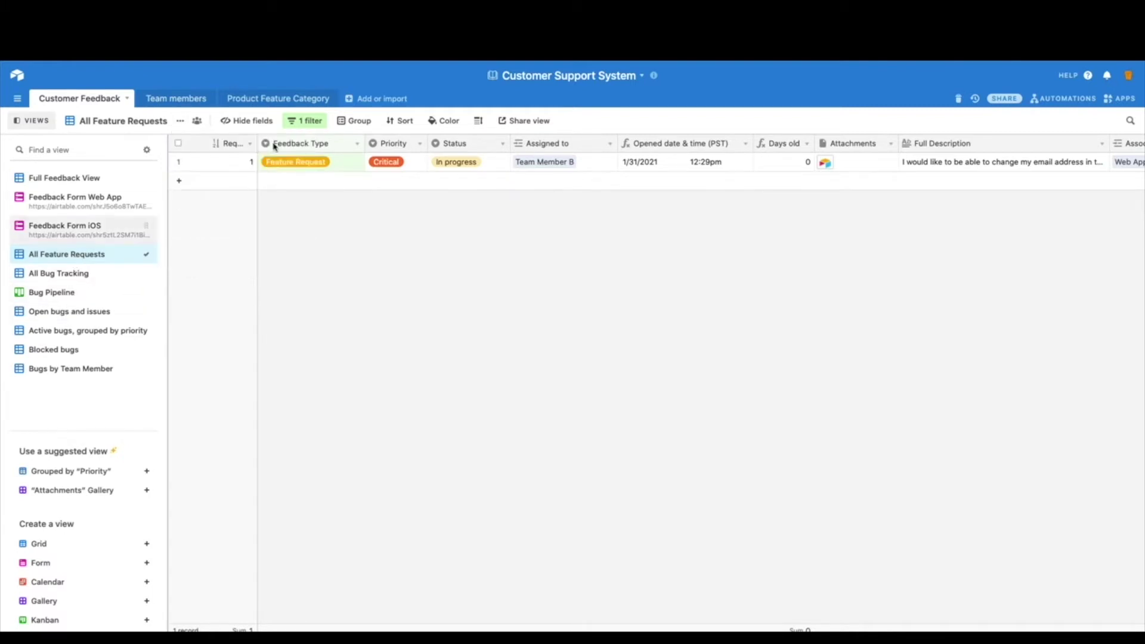
left_click(307, 121)
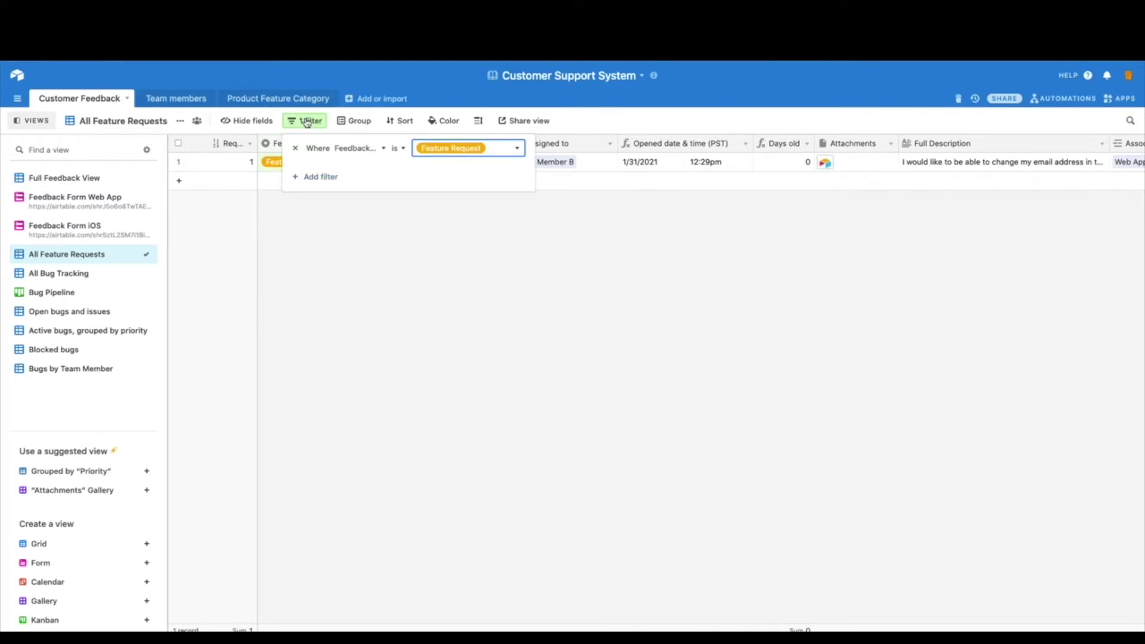
left_click(381, 149)
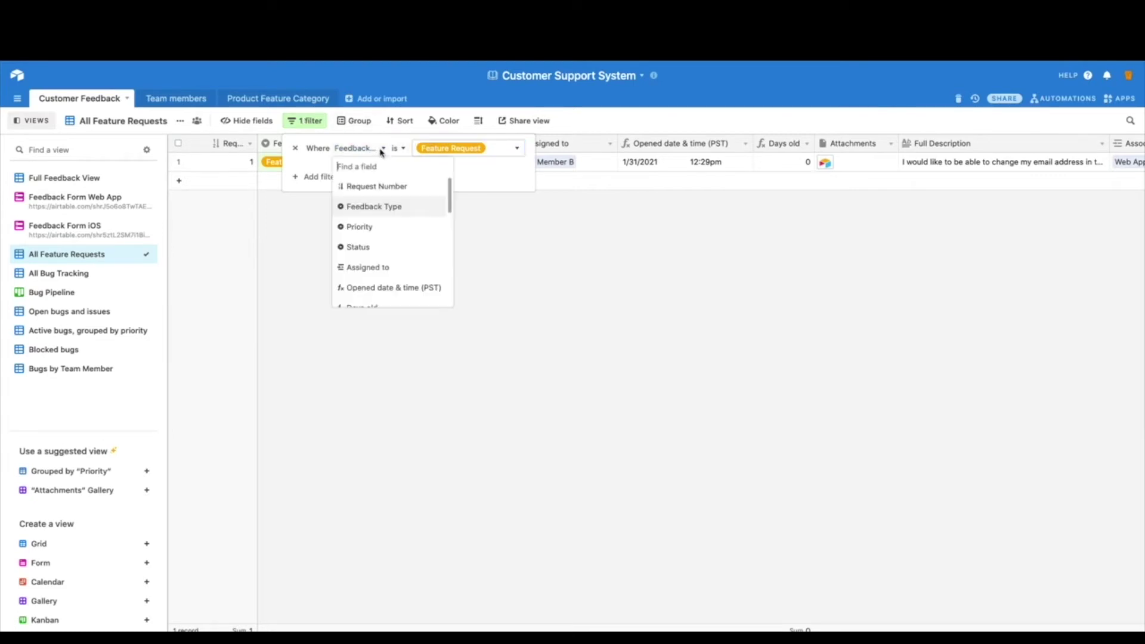
left_click(650, 264)
left_click(644, 261)
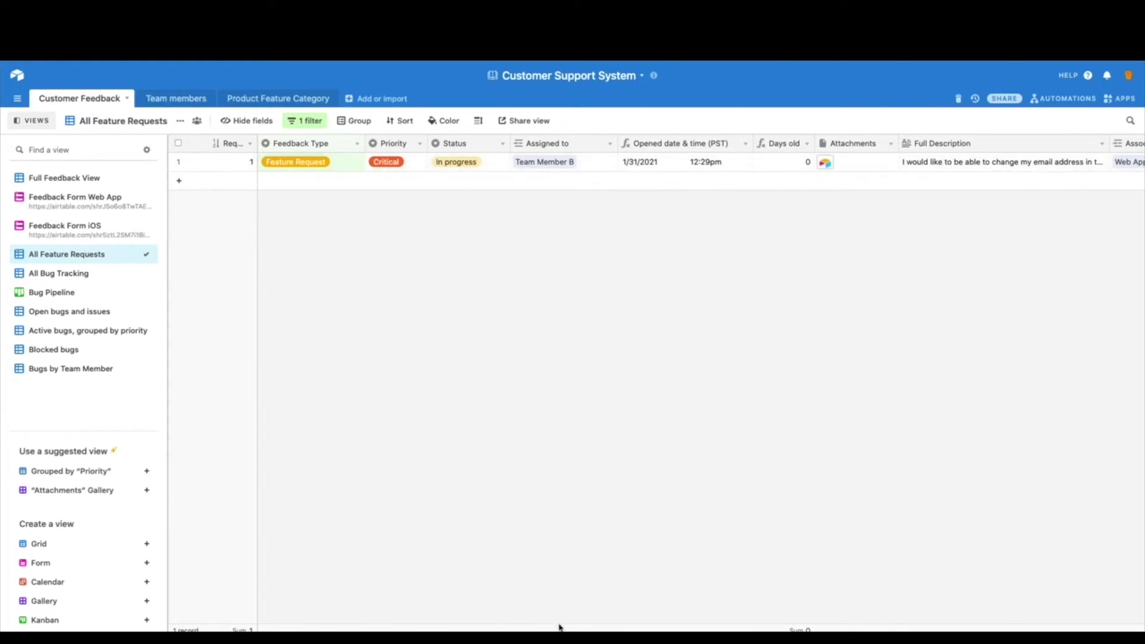
- Check Notified users? and Opt In Marketing on the feature request record
scroll(940, 628, "right", 10)
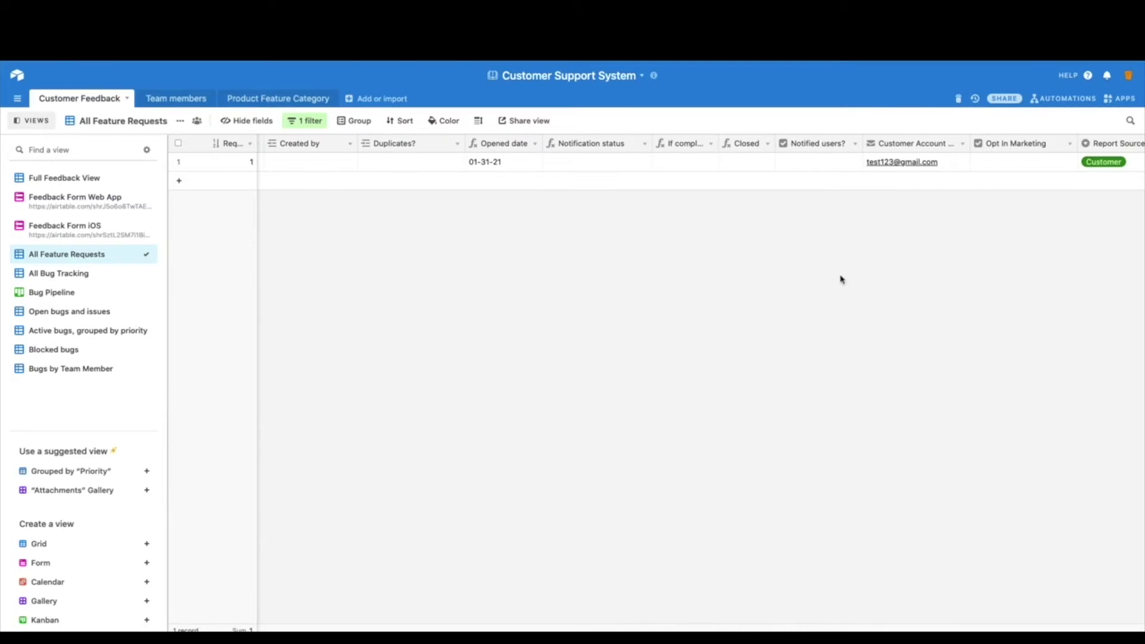
left_click(702, 161)
left_click(749, 162)
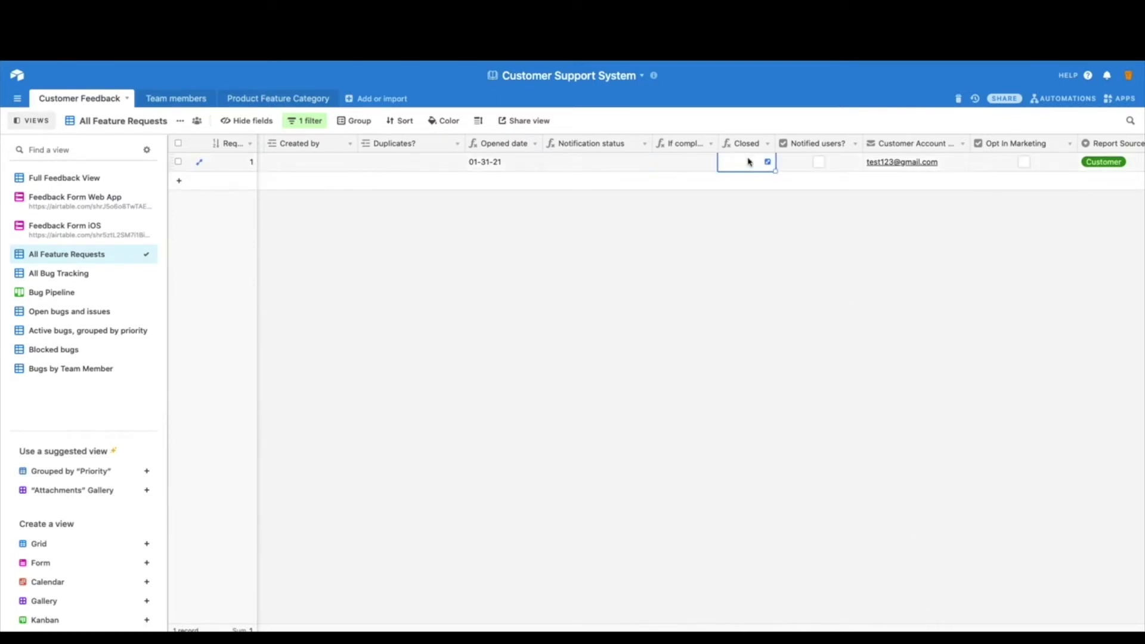
left_click(819, 162)
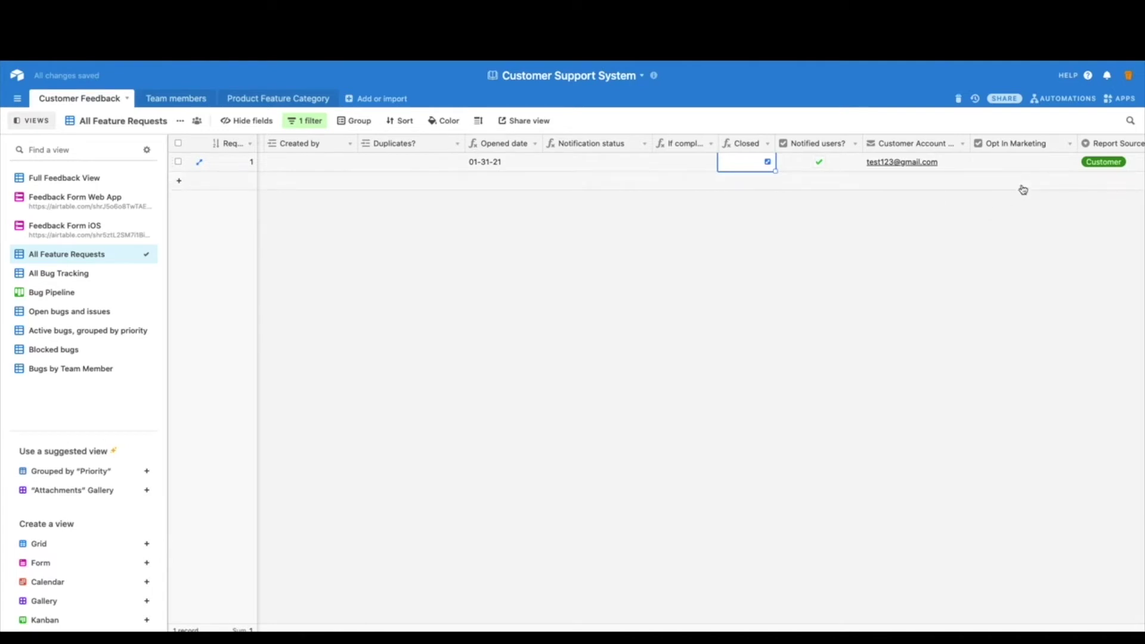
left_click(1025, 162)
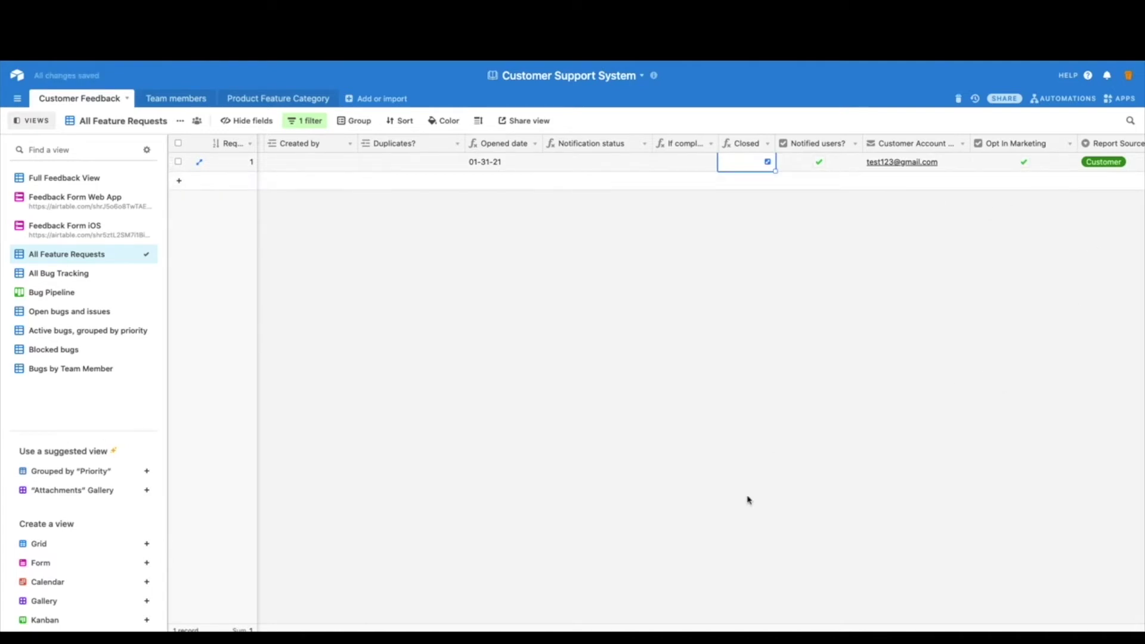
scroll(778, 339, "left", 10)
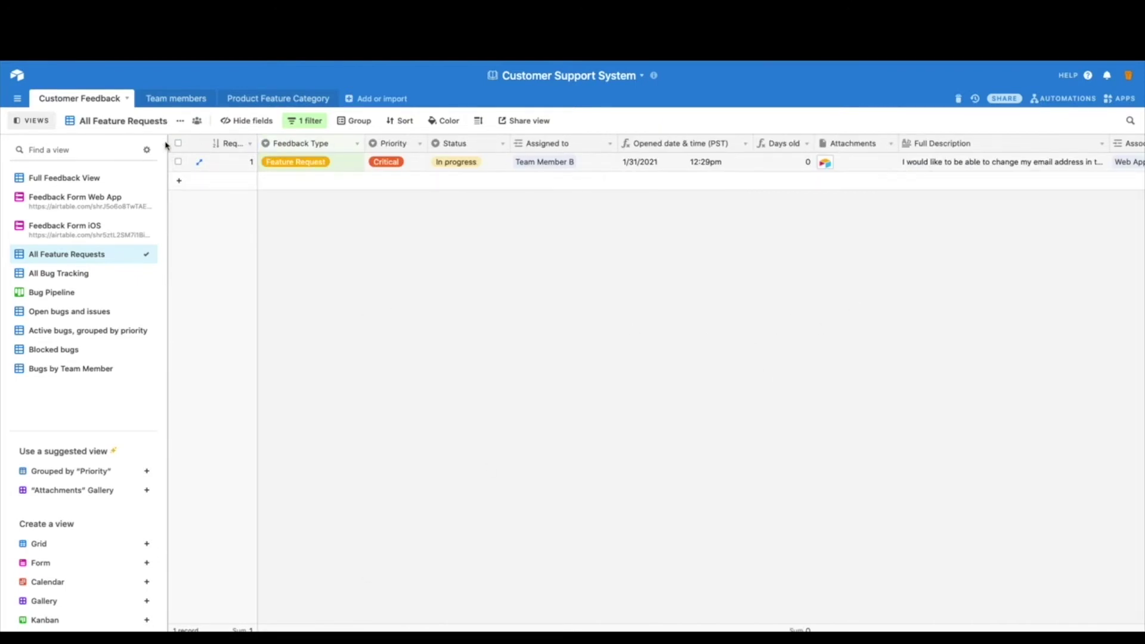
- Return to the Full Feedback View and review its columns across all four records
left_click(63, 178)
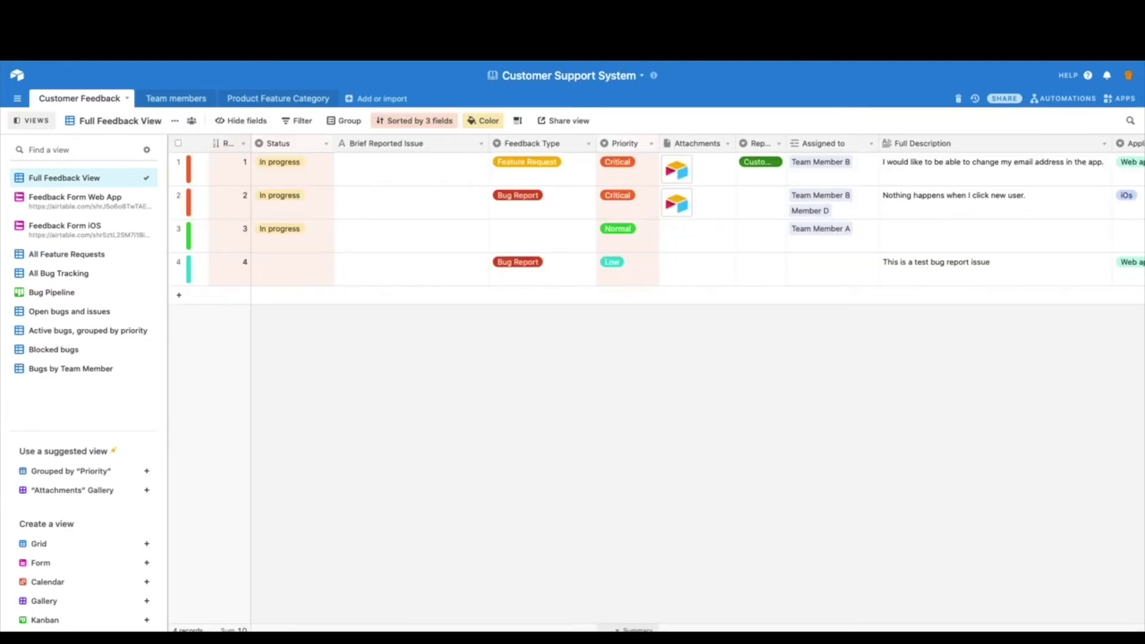
scroll(698, 385, "right", 10)
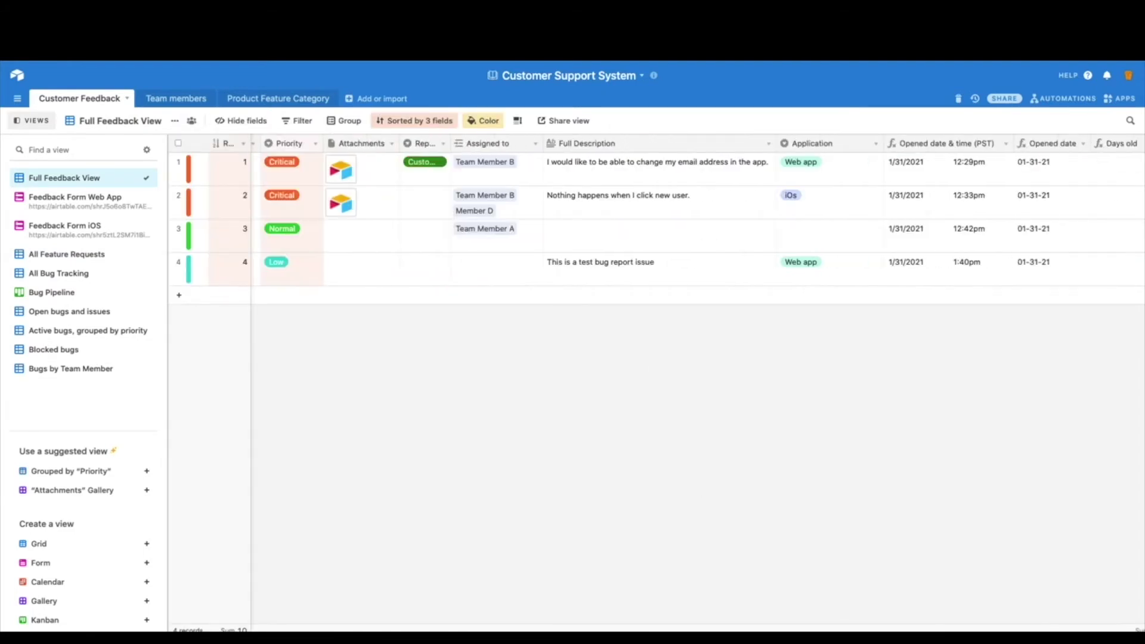
scroll(698, 385, "right", 10)
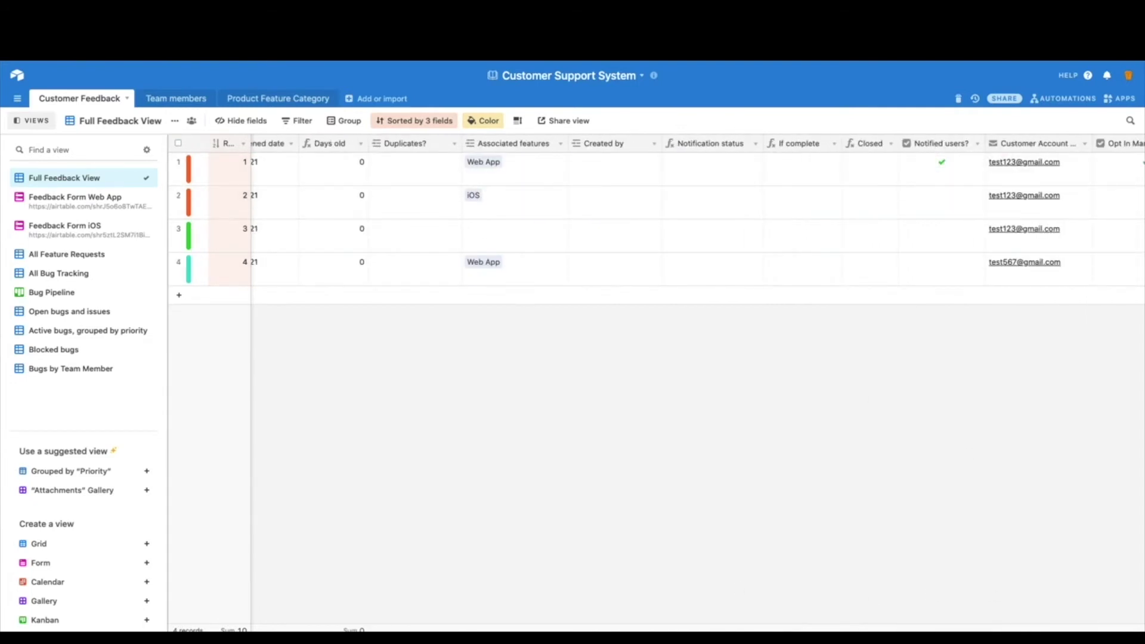
scroll(698, 385, "right", 5)
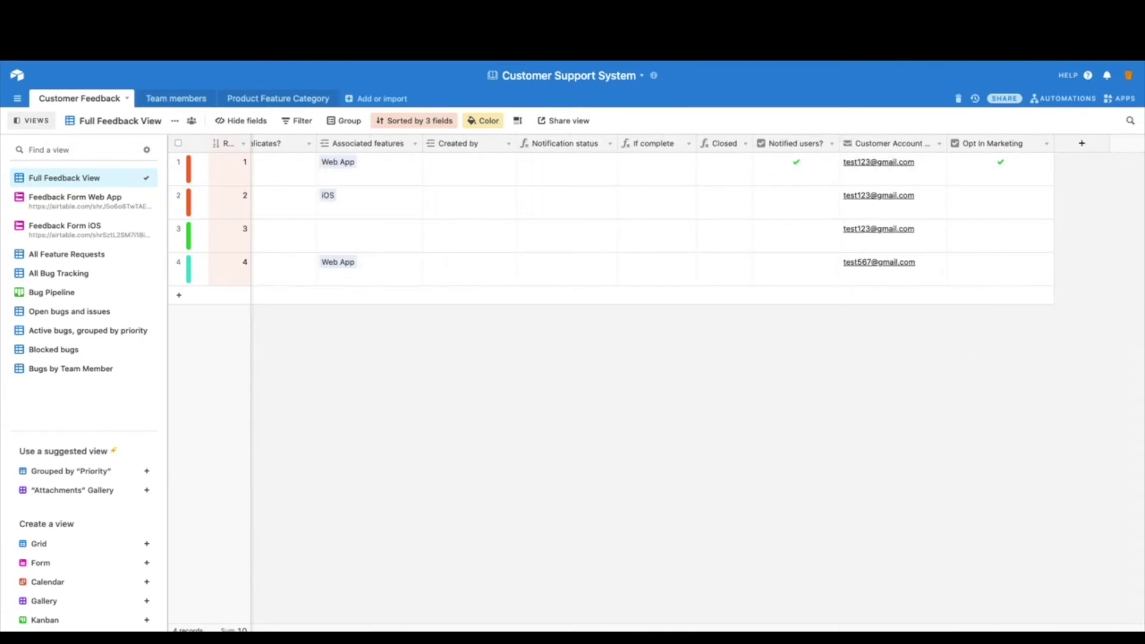
scroll(669, 220, "left", 10)
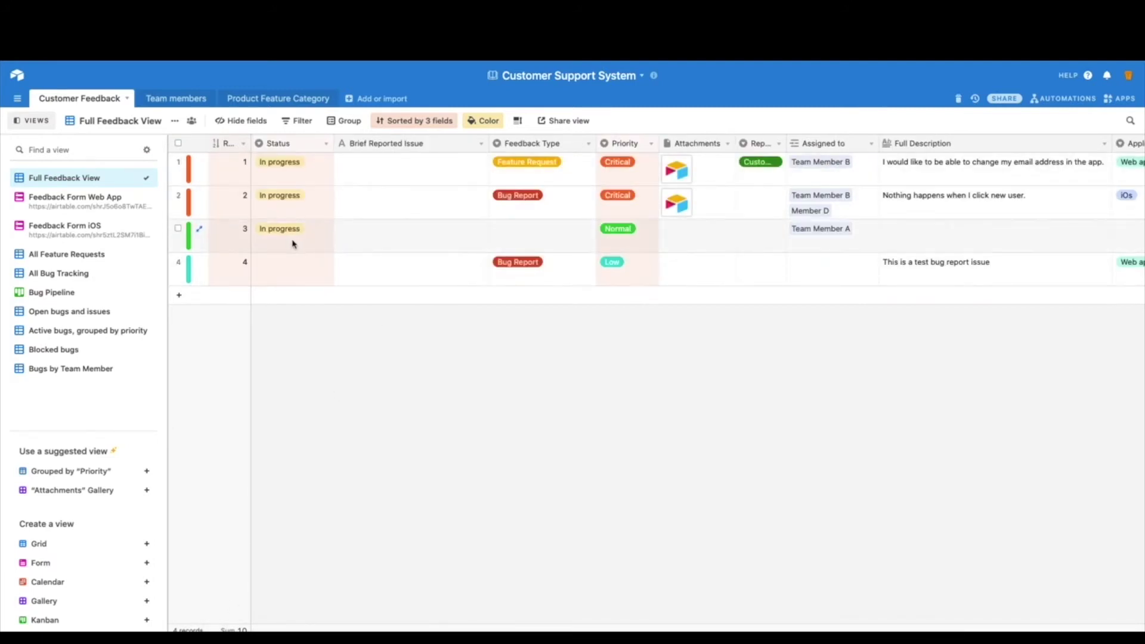
- Look at Open bugs and issues, return to All Feature Requests, then start a Gallery view
left_click(46, 263)
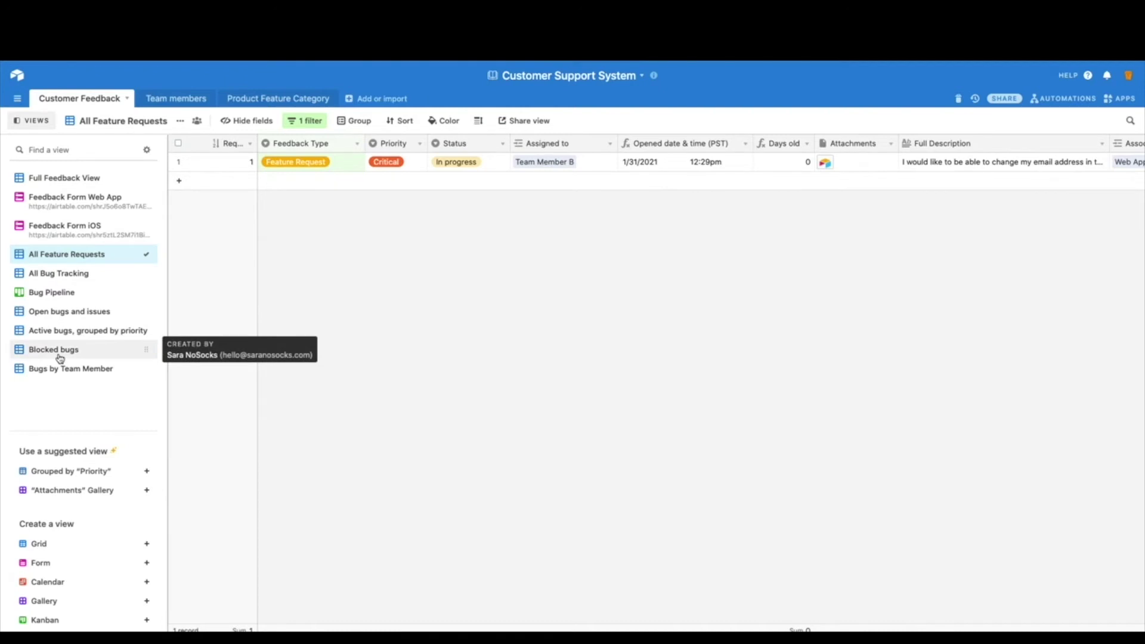
left_click(51, 312)
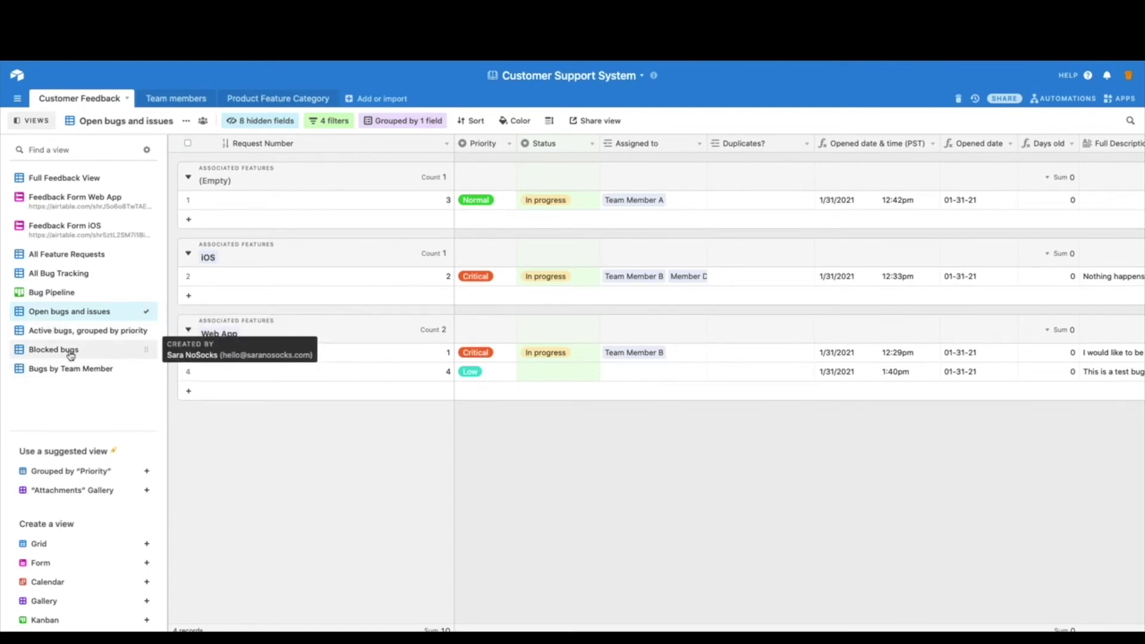
left_click(62, 257)
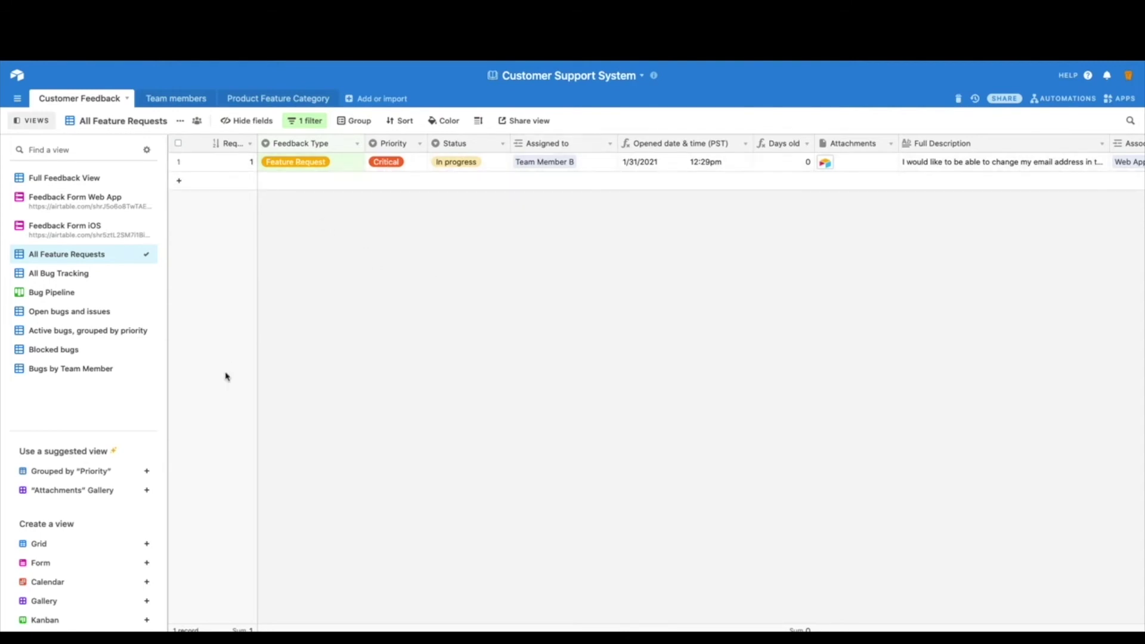
mouse_move(43, 601)
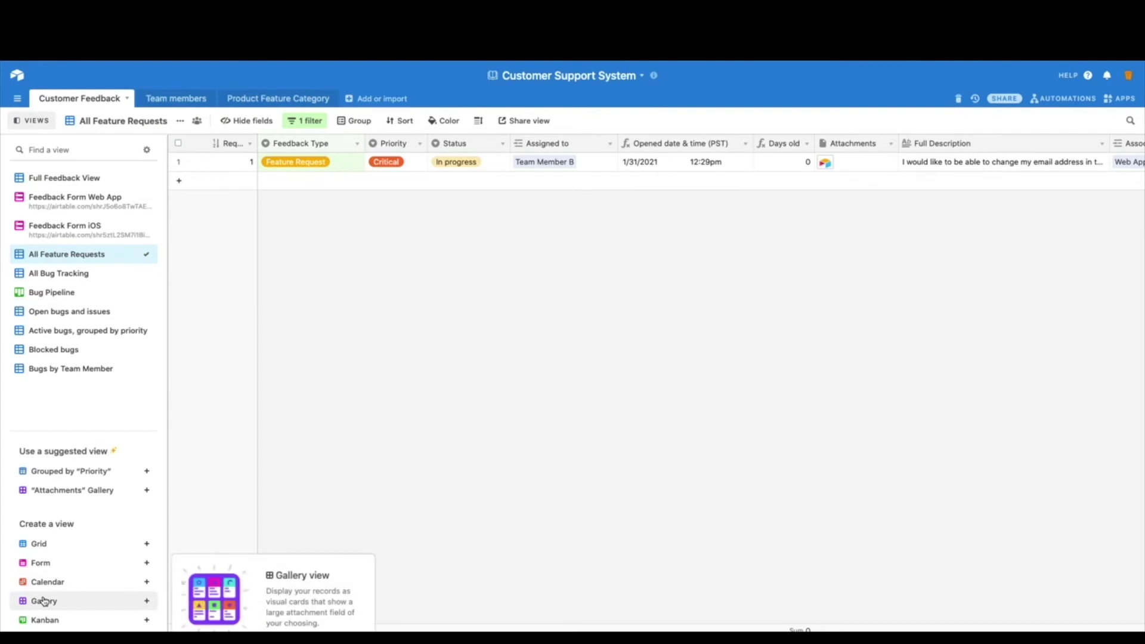
left_click(44, 600)
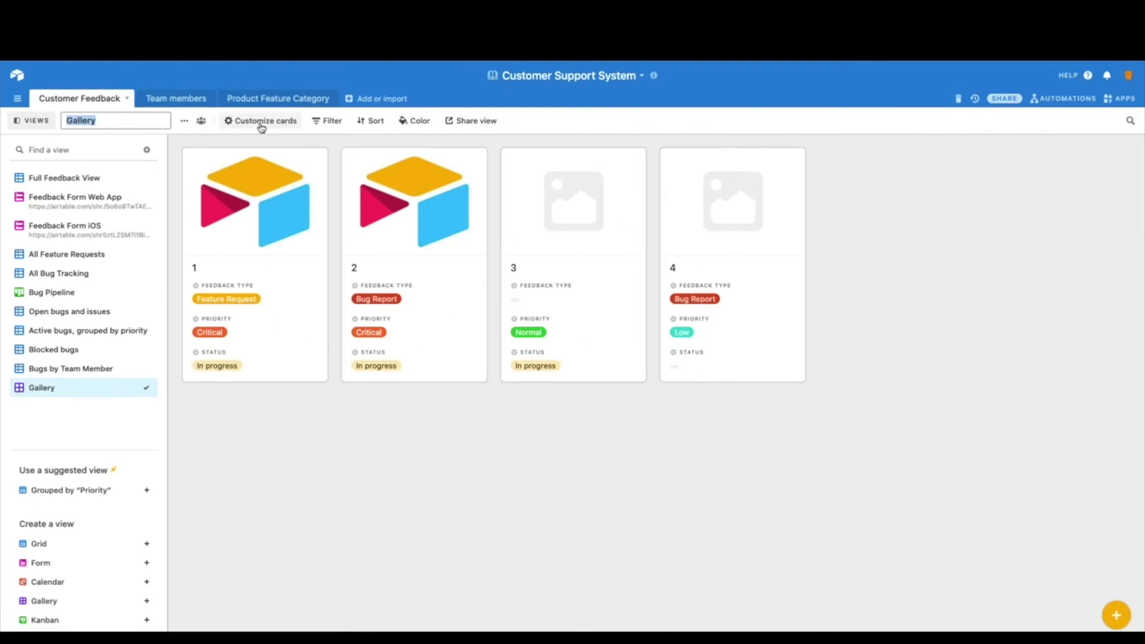
- Keep the name Gallery and show Assigned to, Days old and Customer Account Email on cards
key("Return")
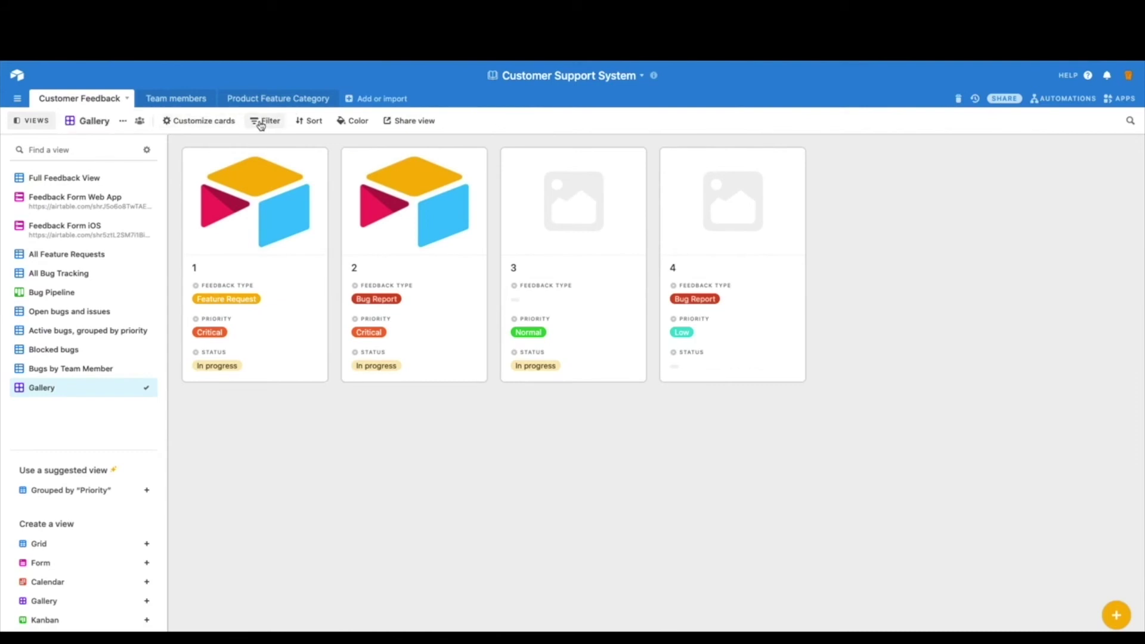
left_click(199, 123)
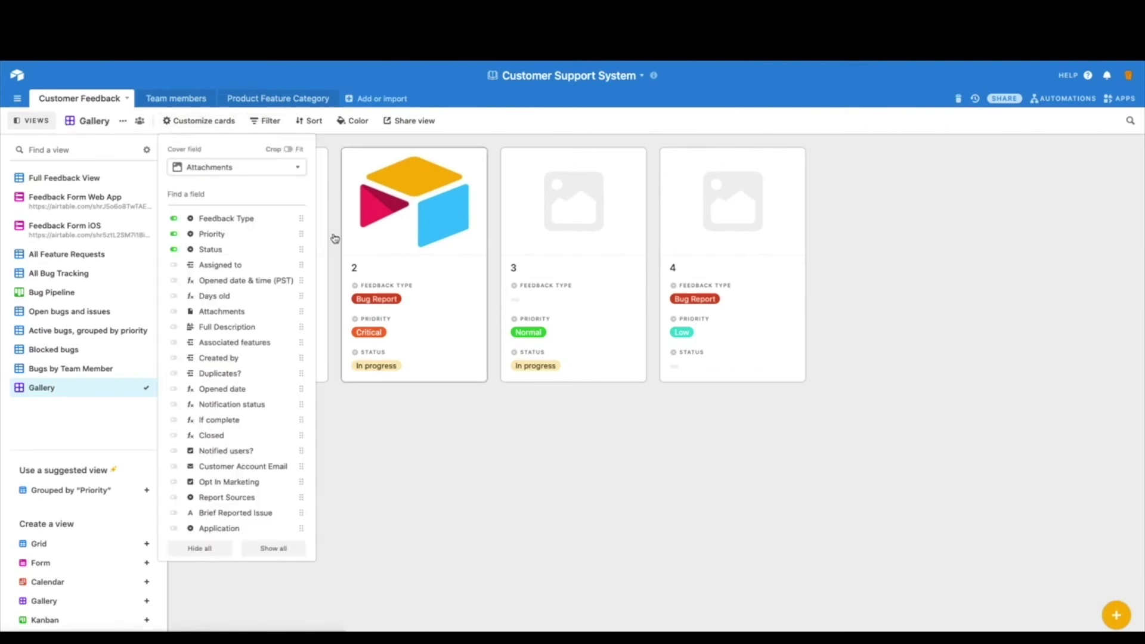
left_click(174, 266)
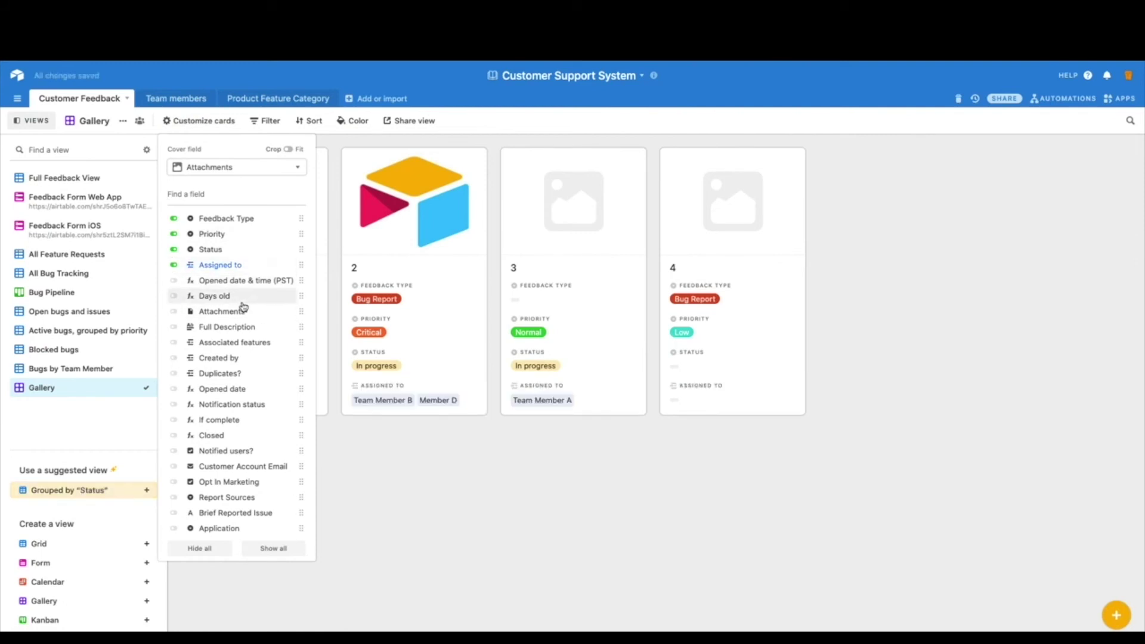
left_click(174, 297)
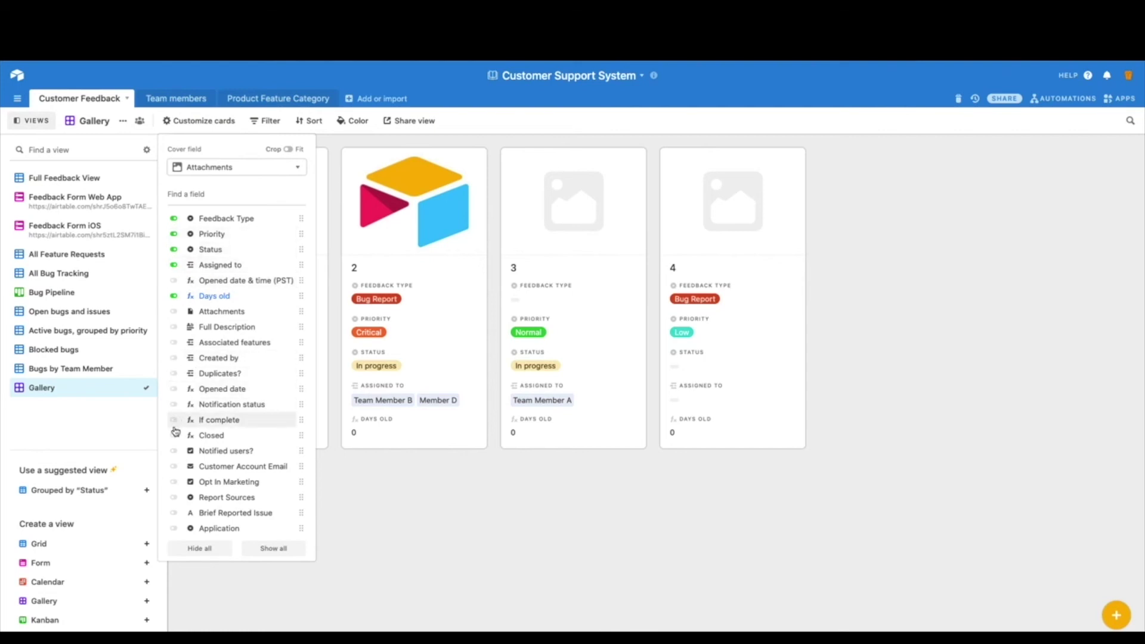
left_click(175, 468)
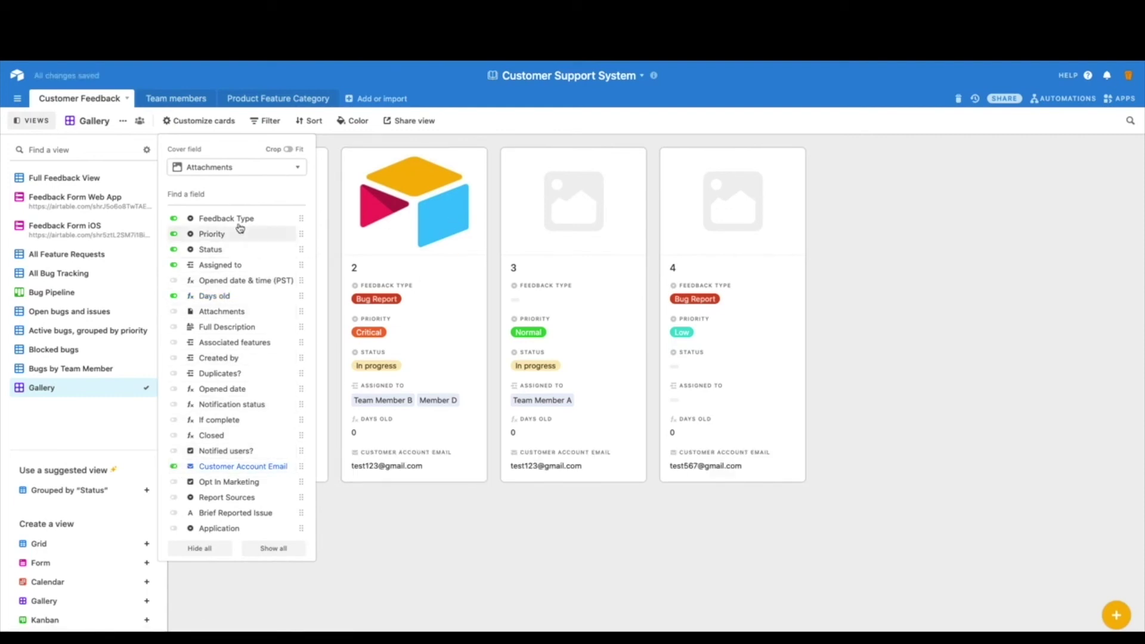
left_click(456, 536)
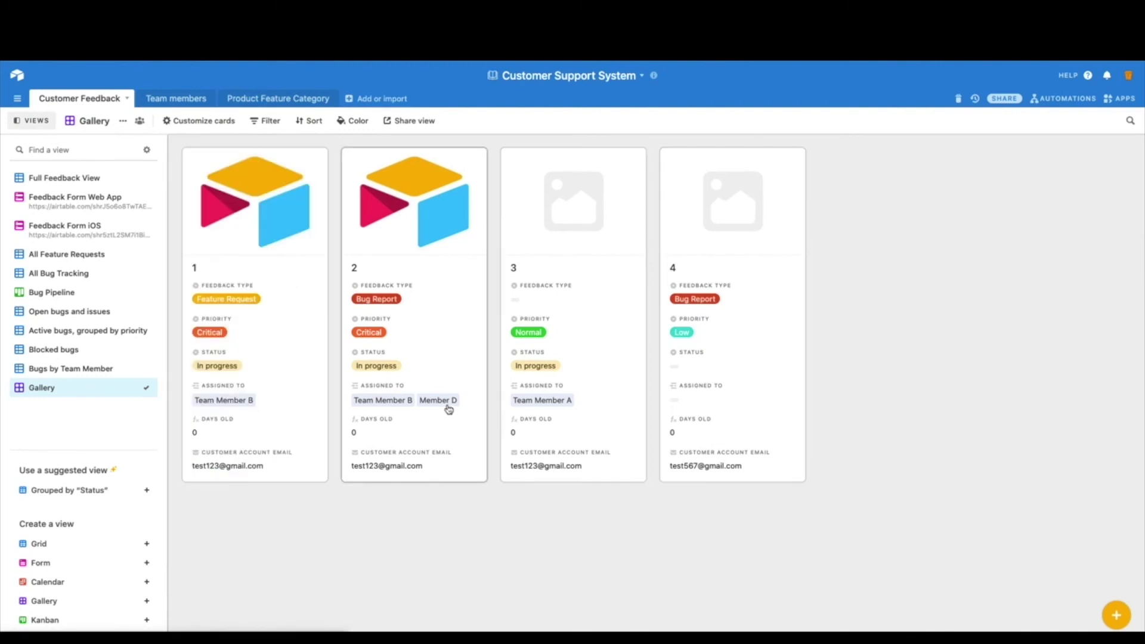
- Set the gallery cards' cover field to No cover field
left_click(200, 125)
left_click(261, 169)
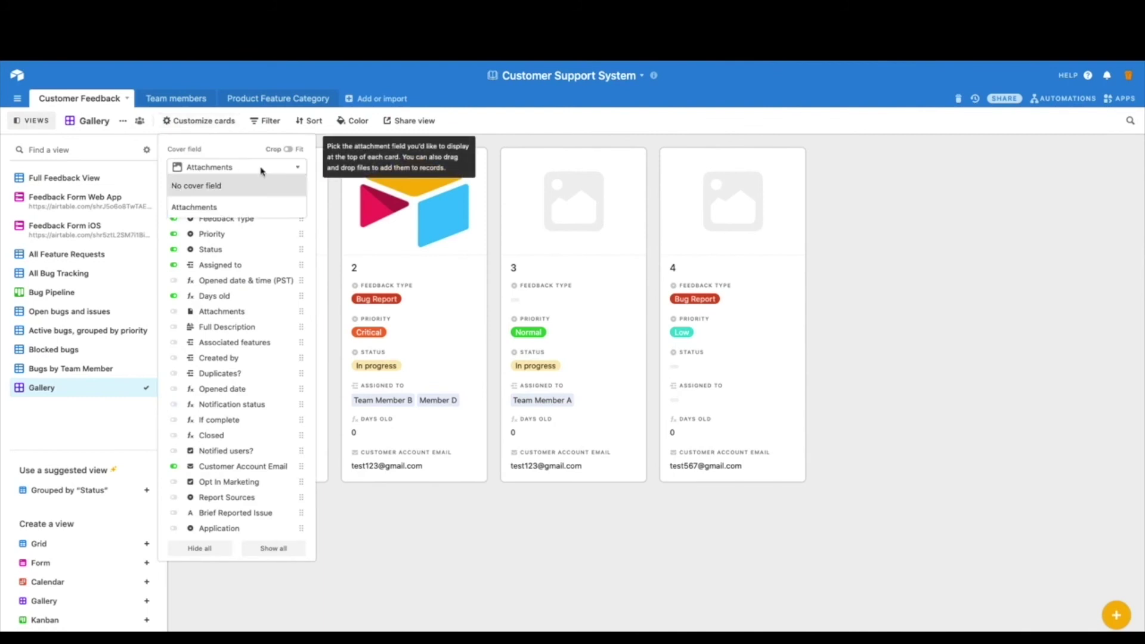
left_click(225, 186)
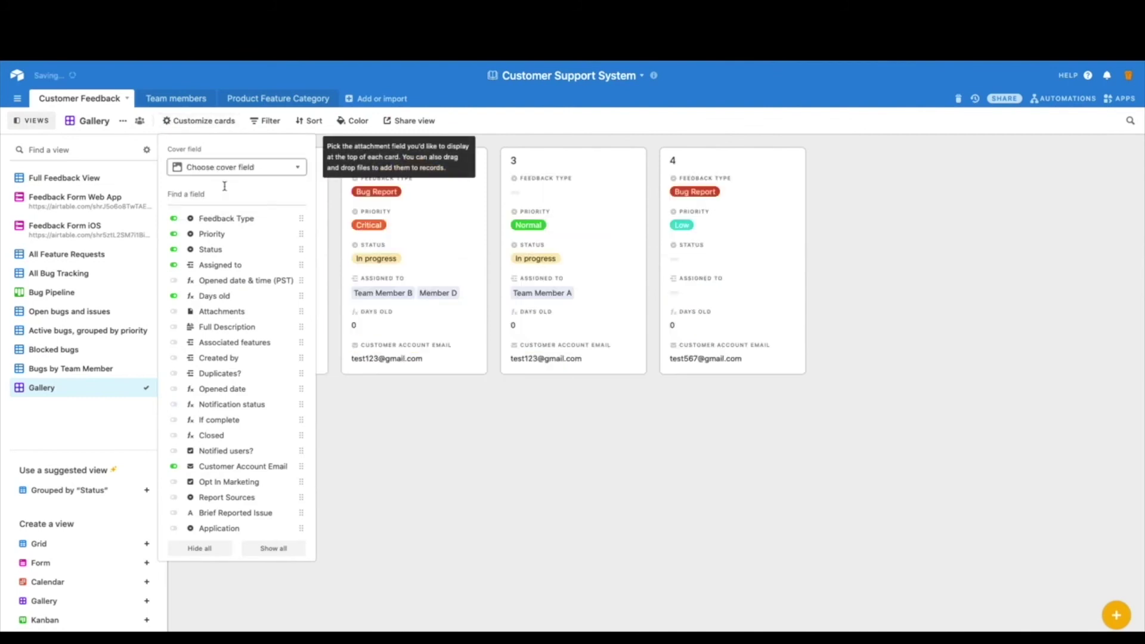
left_click(598, 449)
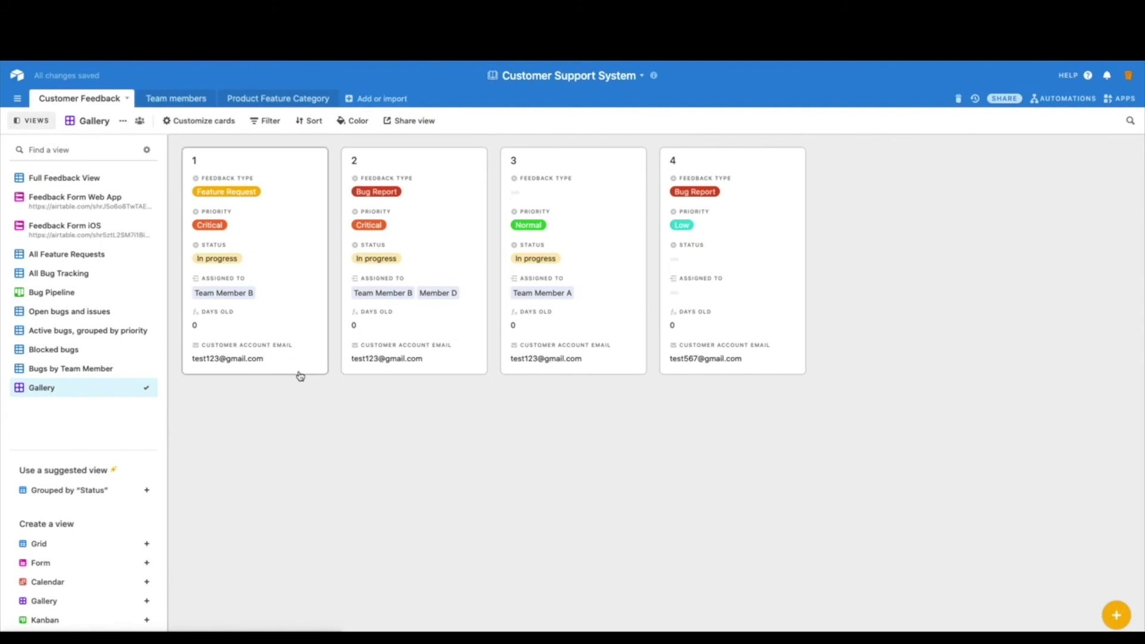
left_click(266, 121)
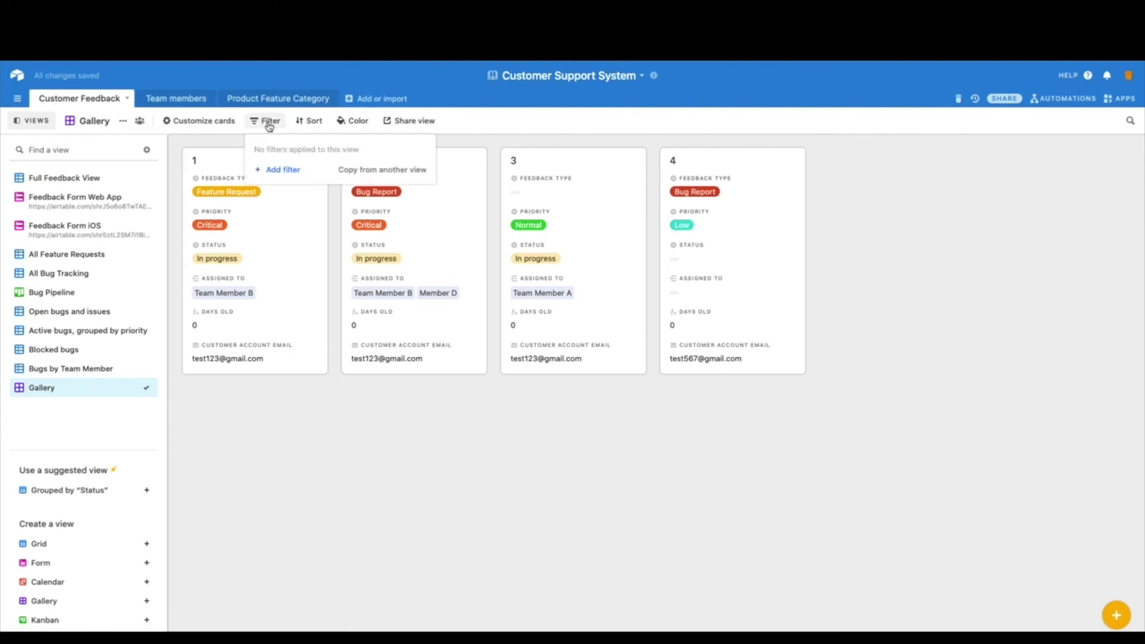
- Copy the filters from All Feature Requests, limiting the gallery to Feedback Type Feature Request
left_click(390, 171)
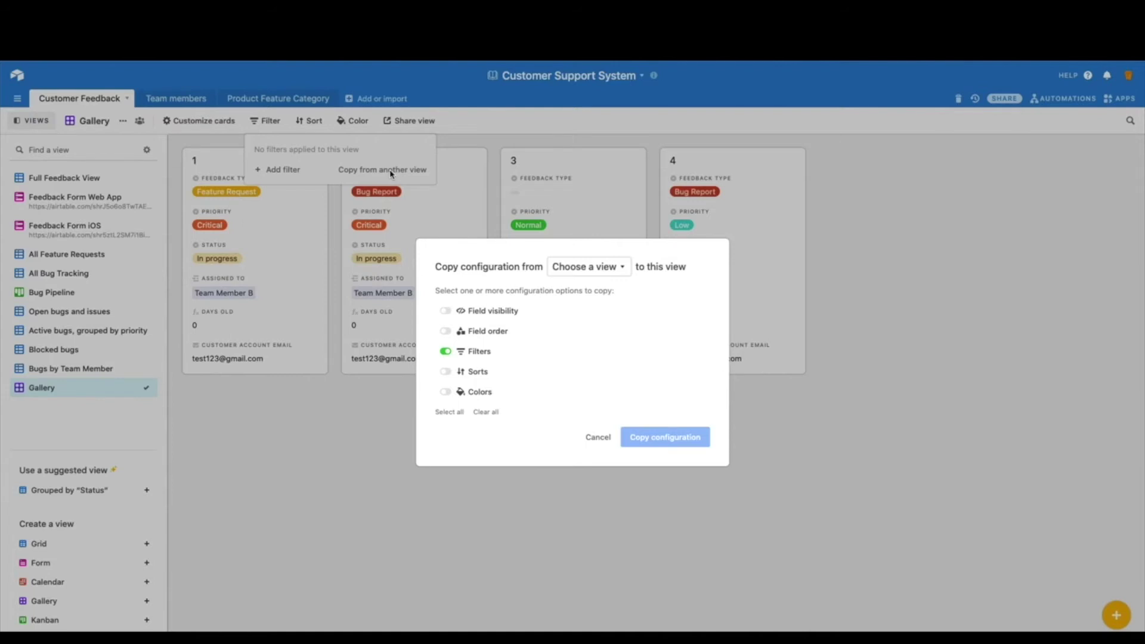
left_click(624, 269)
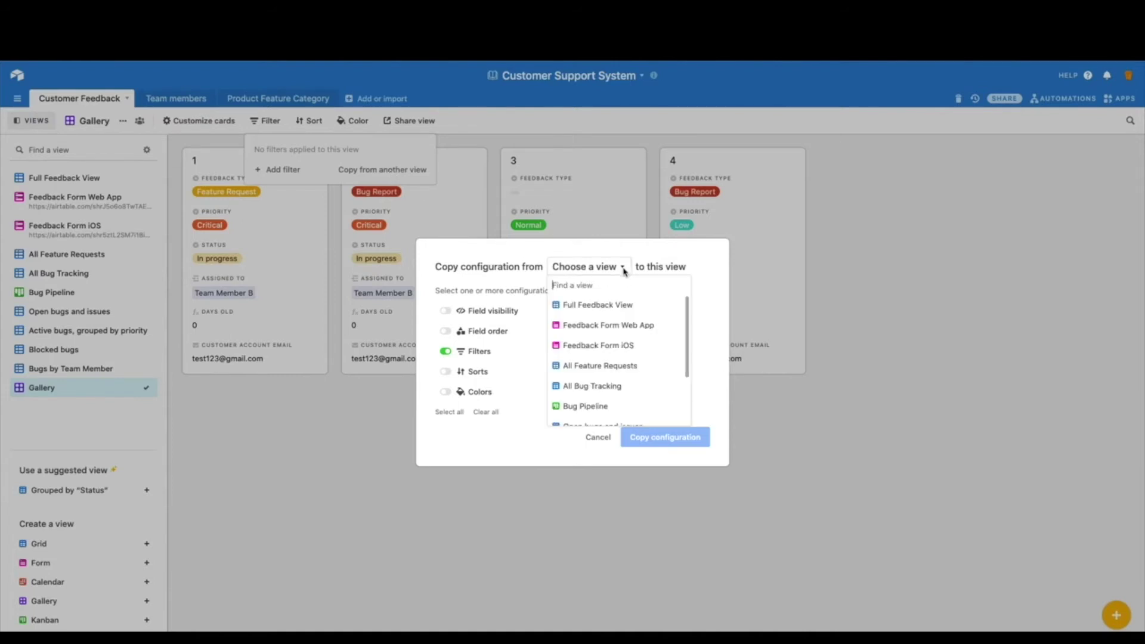
left_click(628, 367)
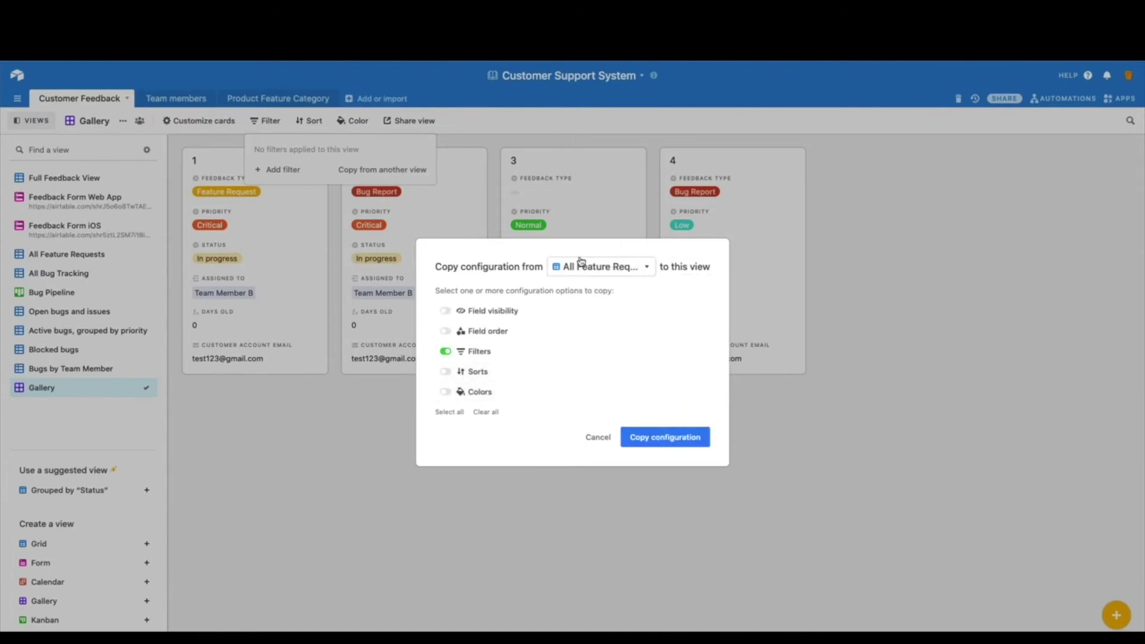
left_click(662, 439)
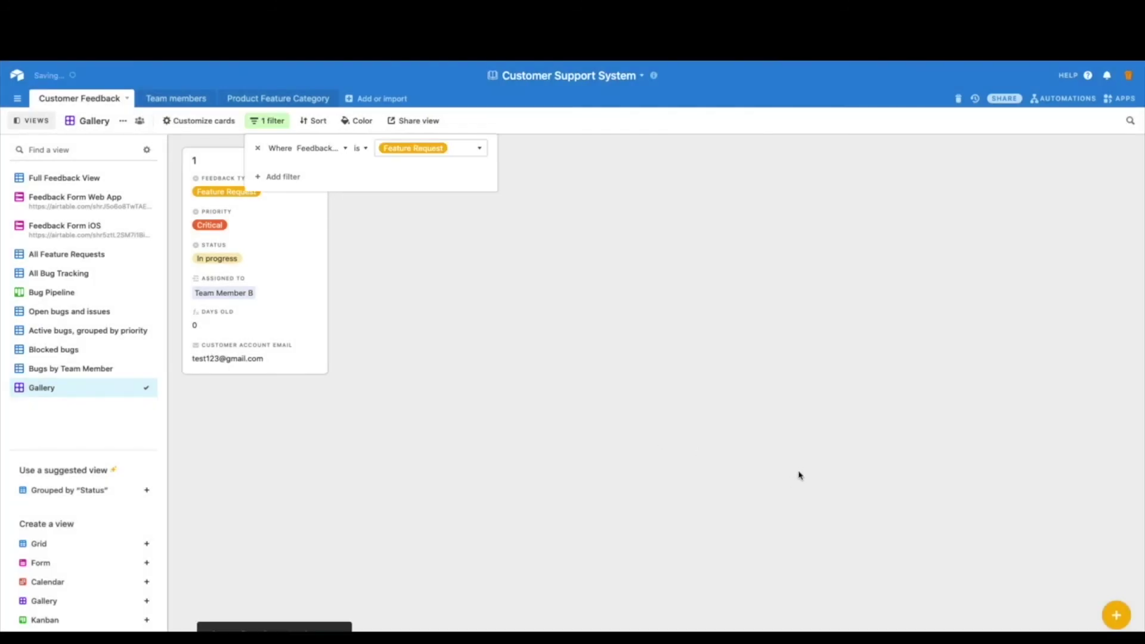
left_click(753, 450)
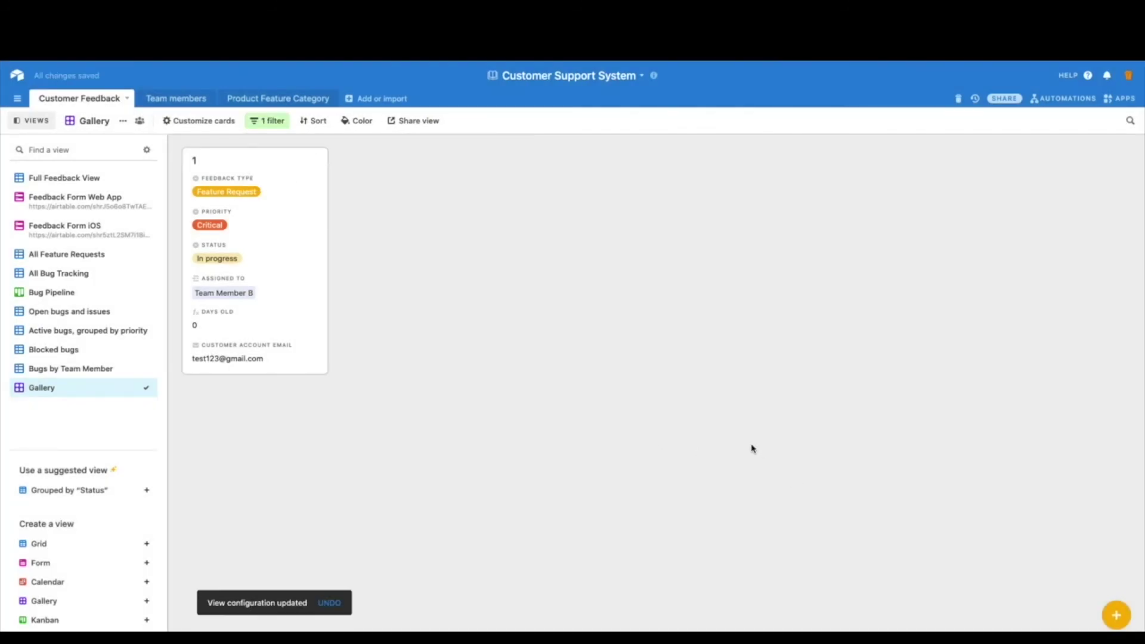